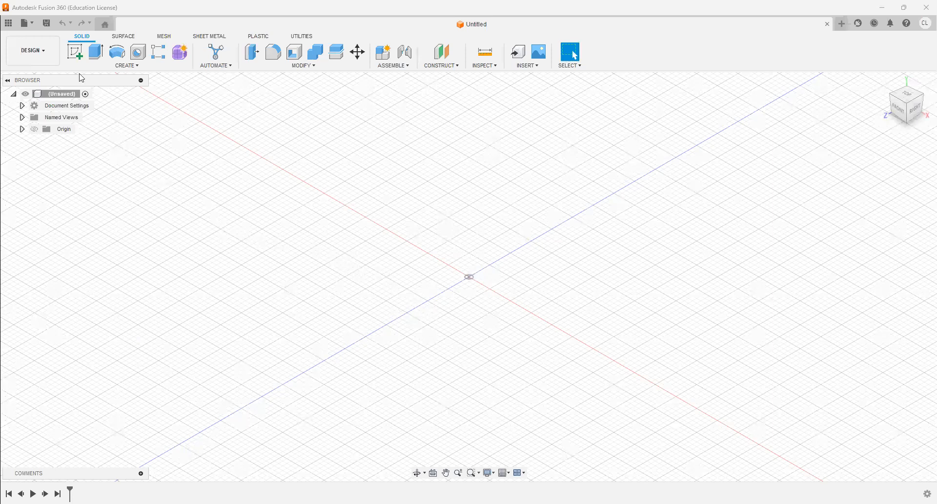
- Start a new sketch on the front origin plane
click(76, 52)
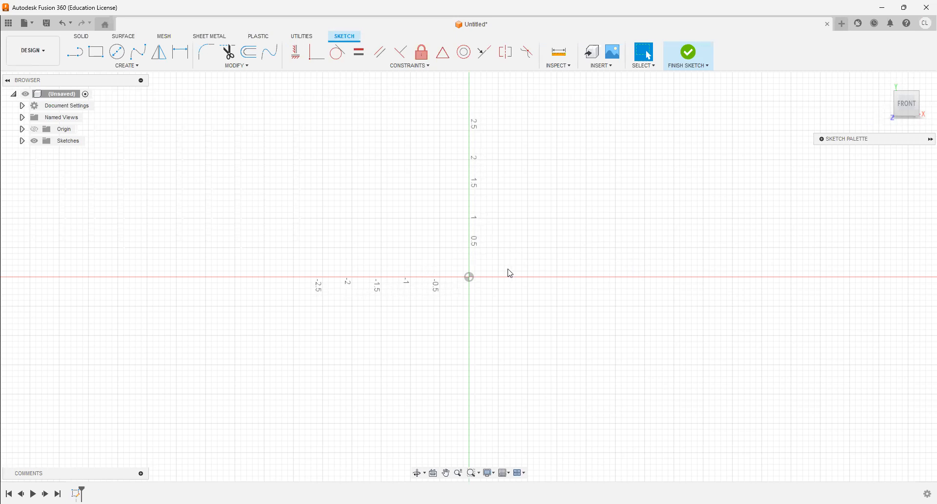
mouse_move(578, 270)
middle_down()
mouse_move(410, 299)
mouse_move(454, 312)
mouse_move(578, 303)
mouse_move(476, 347)
middle_up()
click(447, 473)
mouse_move(403, 351)
mouse_down()
mouse_move(393, 228)
mouse_move(353, 273)
mouse_up()
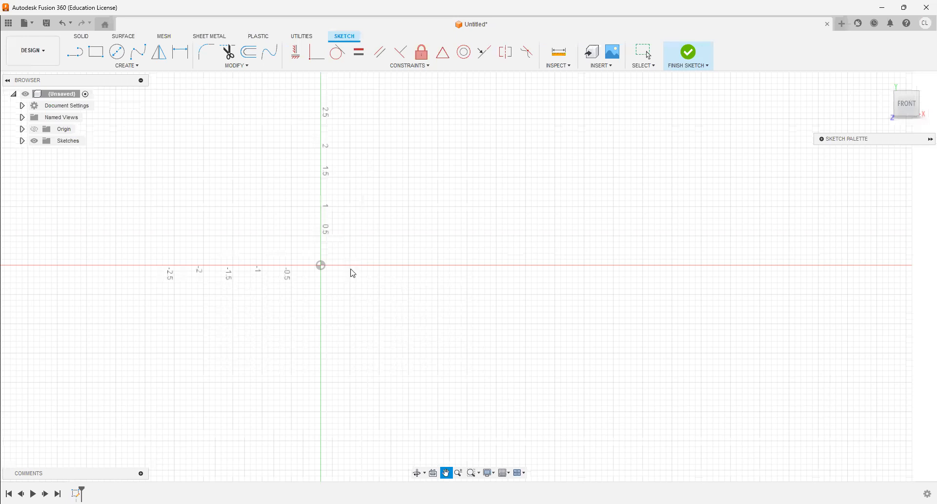
key(Escape)
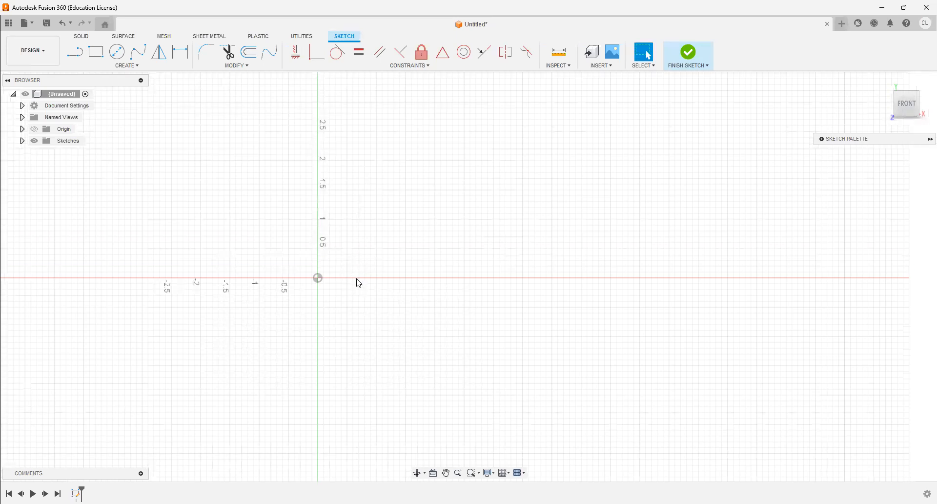
mouse_move(362, 280)
middle_down()
mouse_move(637, 279)
mouse_move(335, 297)
mouse_move(342, 287)
middle_up()
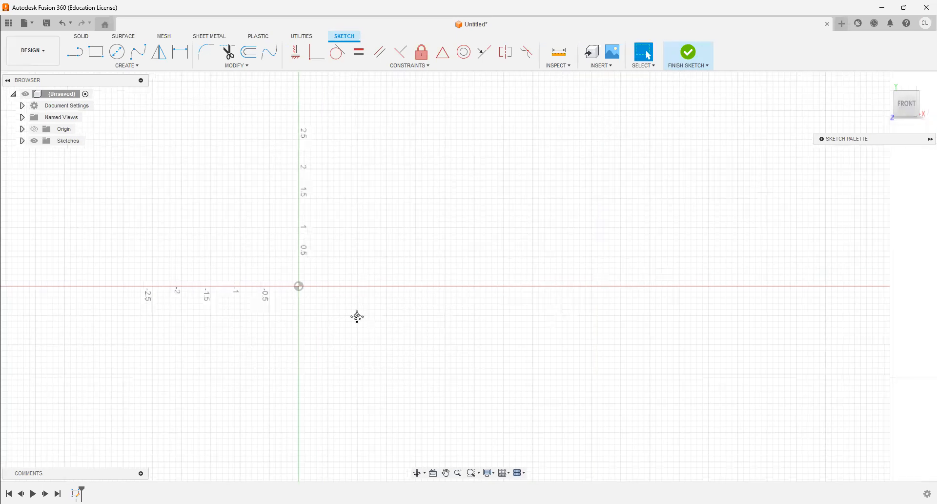
mouse_move(353, 380)
middle_down()
mouse_move(317, 388)
mouse_move(399, 346)
mouse_move(438, 311)
middle_up()
scroll(360, 363, down, 1)
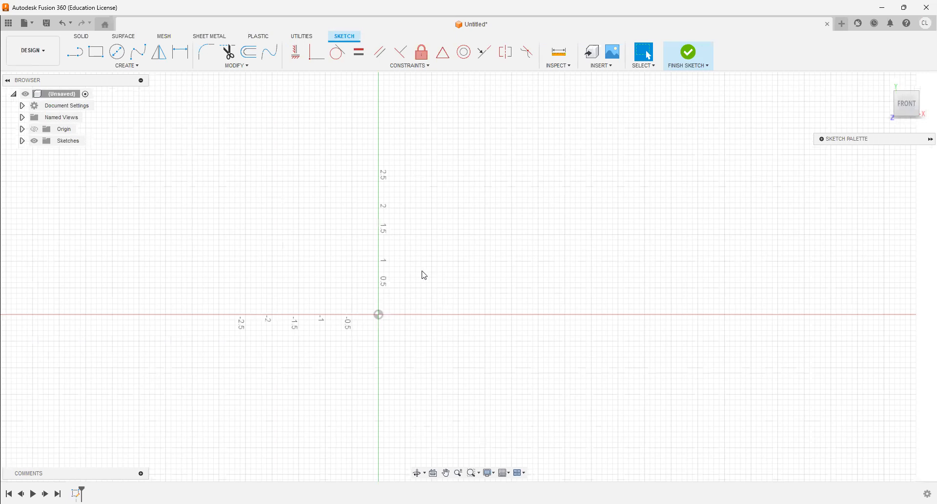
middle_drag(453, 254, 451, 256)
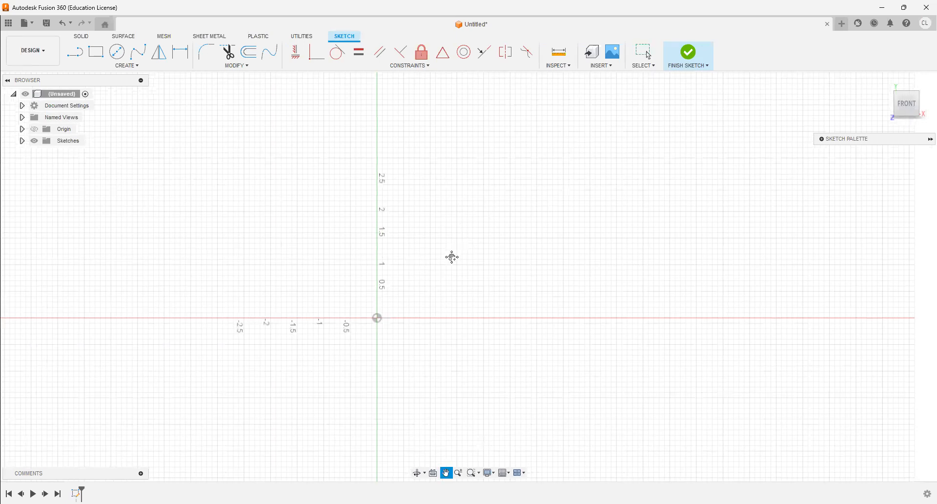
- Sketch a two-point rectangle from the origin, 2 in wide and 0.5 in high
click(96, 51)
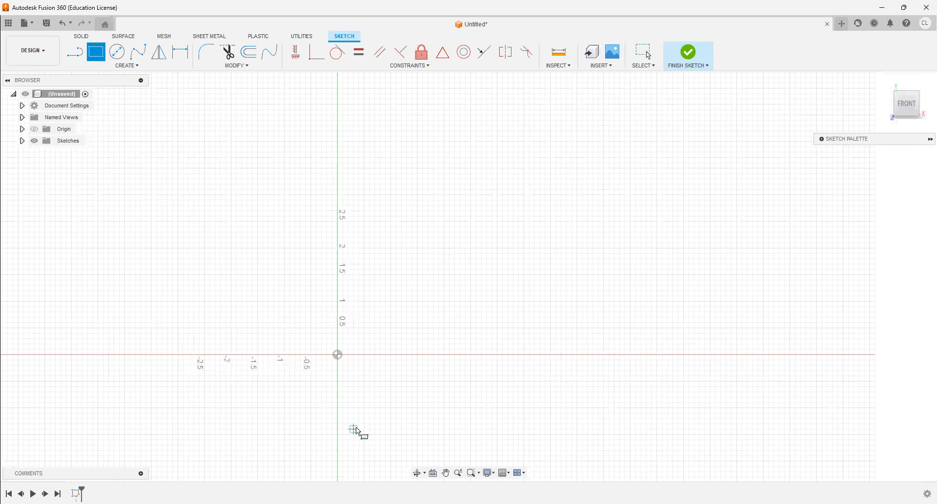
click(338, 354)
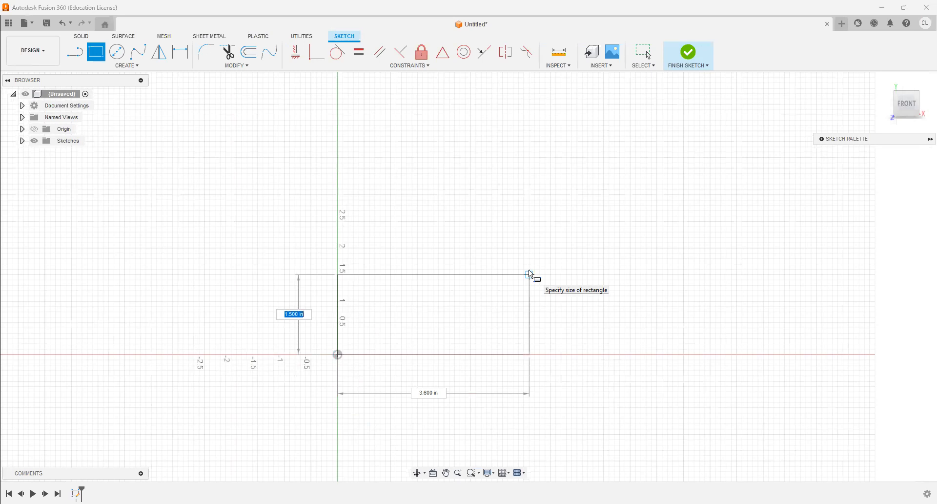
key(BackSpace)
text(.5)
key(Tab)
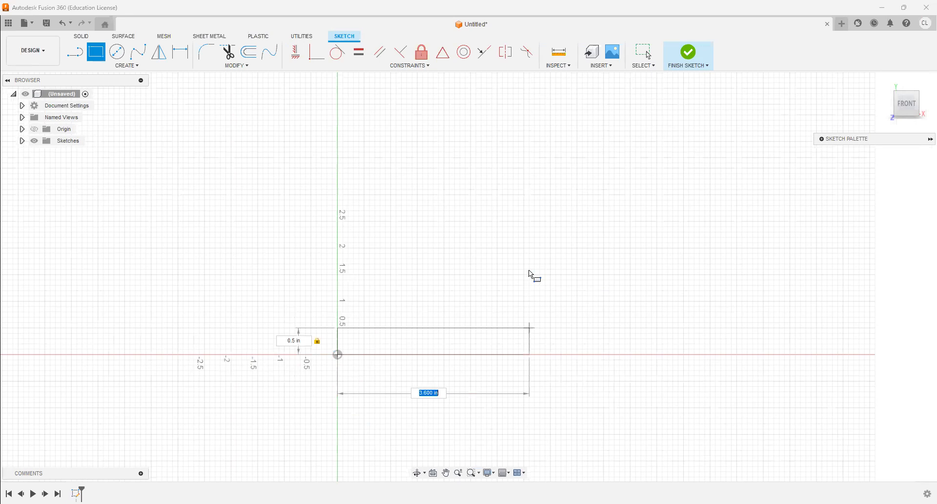
text(2)
key(Tab)
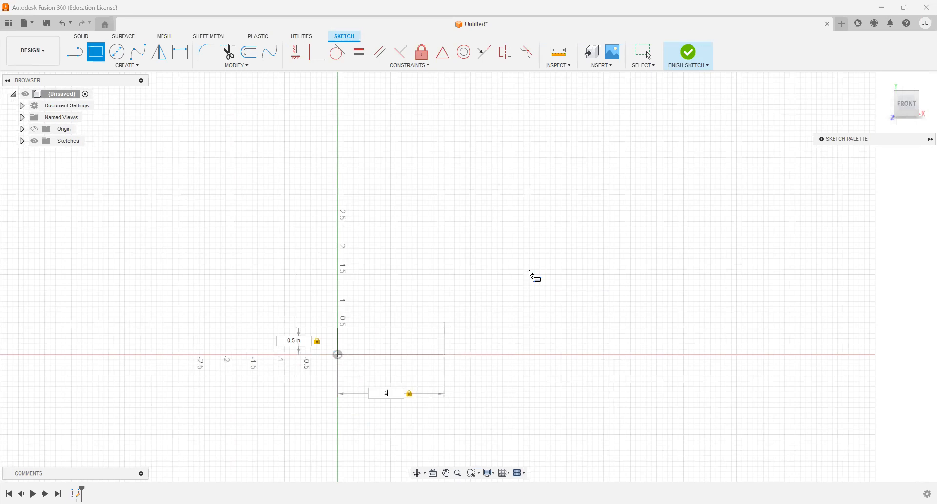
key(Return)
key(Escape)
- Sketch a second, thin rectangle about 1 in wide just above the middle of the first one
scroll(386, 329, up, 2)
scroll(386, 333, up, 2)
middle_drag(382, 335, 502, 224)
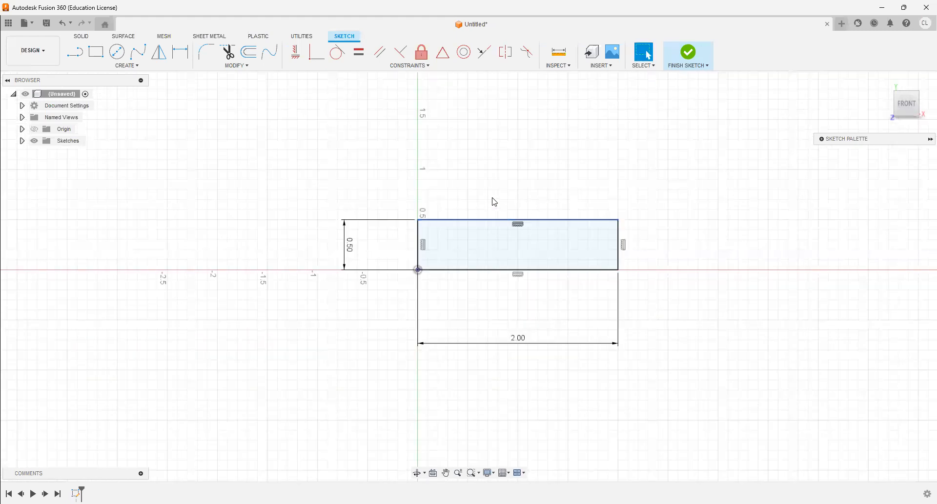
click(102, 59)
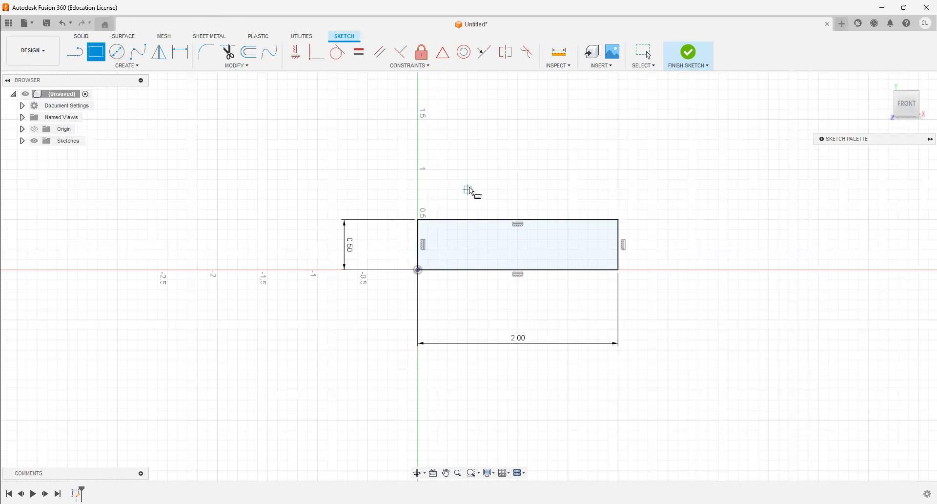
click(569, 201)
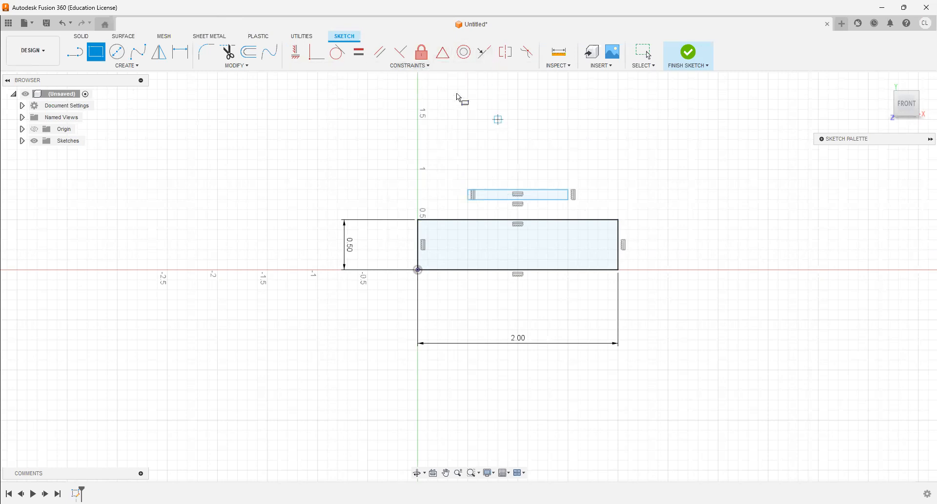
- Make the small rectangle's bottom edge collinear with the large rectangle's top edge
click(483, 54)
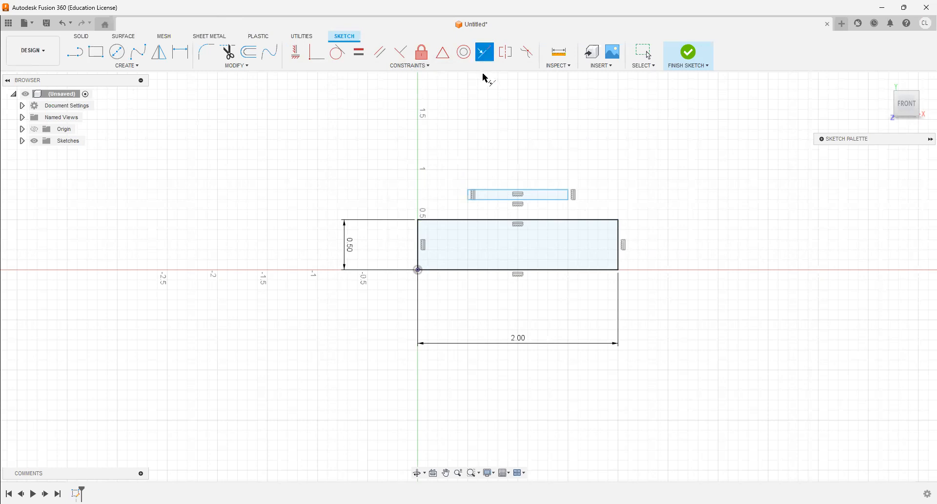
click(494, 200)
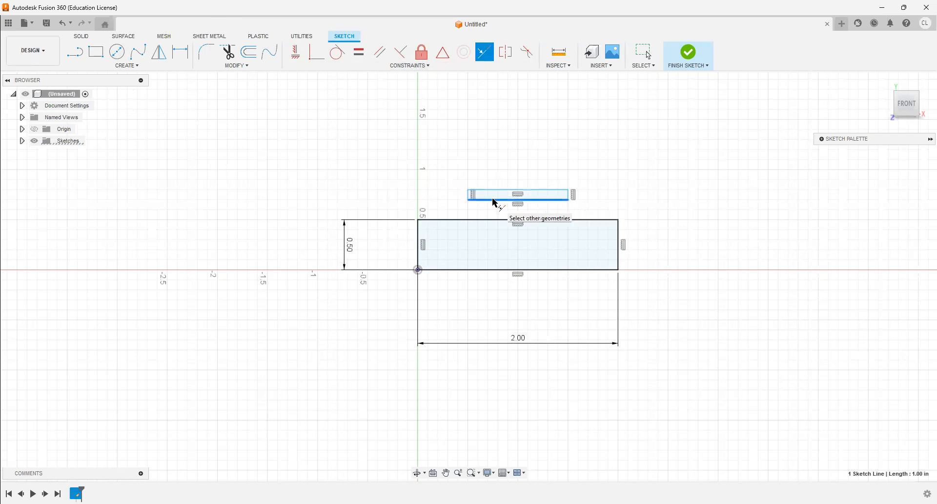
click(492, 224)
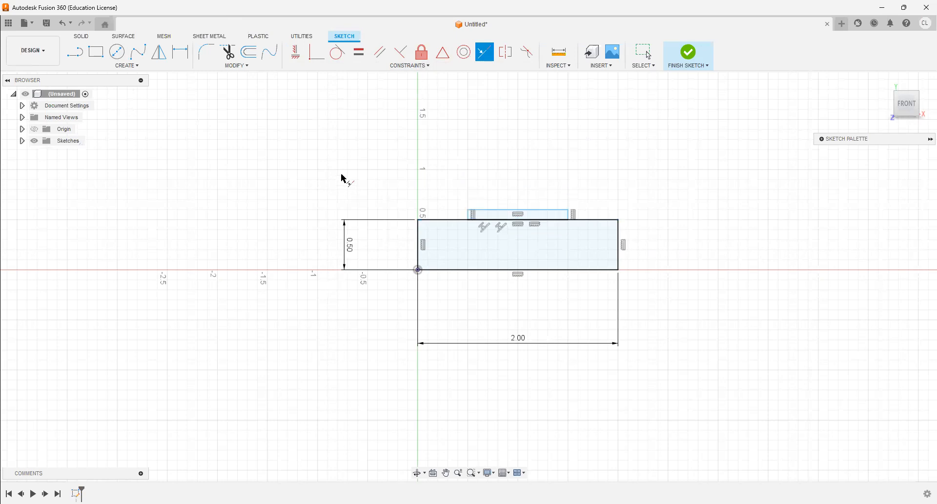
- Dimension the small rectangle to 1 in wide and 0.25 in high
click(179, 54)
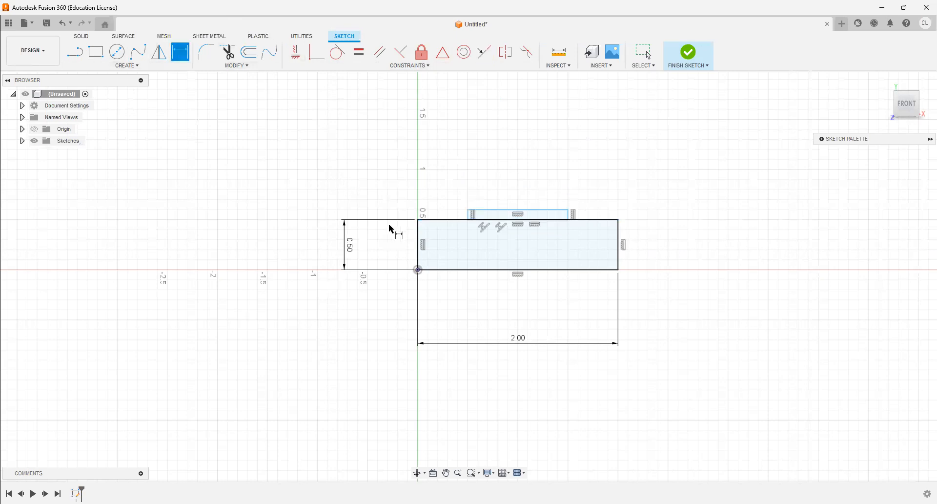
click(521, 177)
text(1)
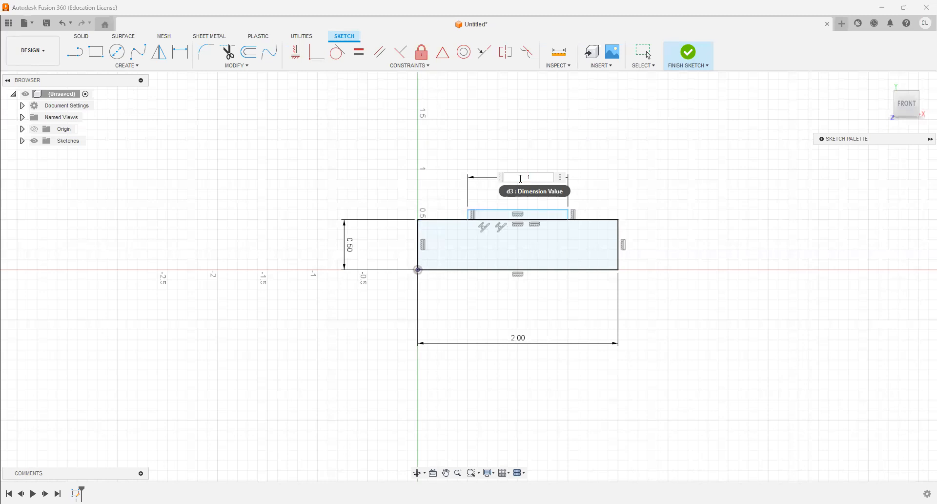
key(Return)
scroll(464, 214, up, 3)
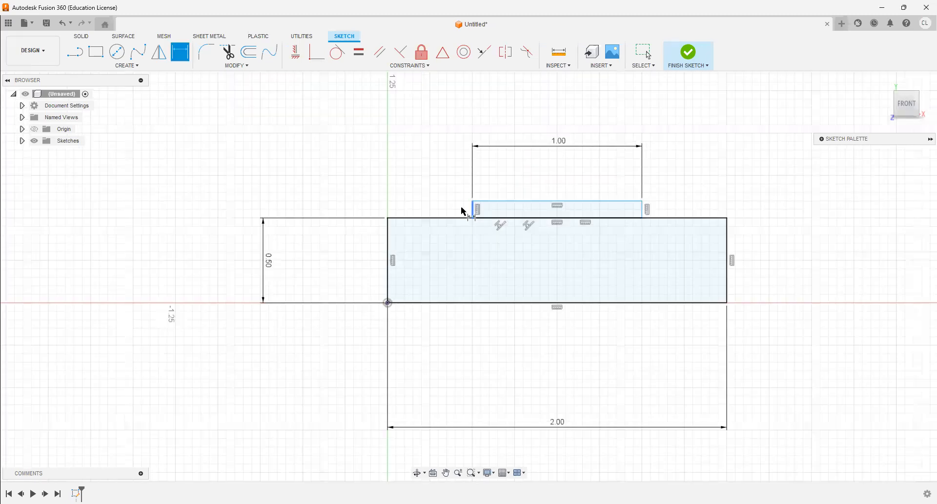
click(427, 195)
text(.25)
key(Return)
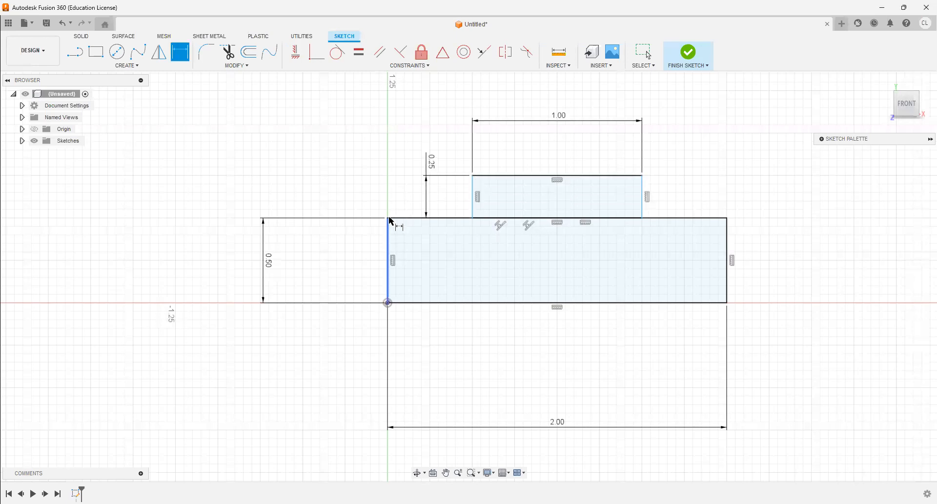
- Dimension the horizontal offset between the two rectangles' upper-left corners to 0.5 in and finish the sketch
click(386, 219)
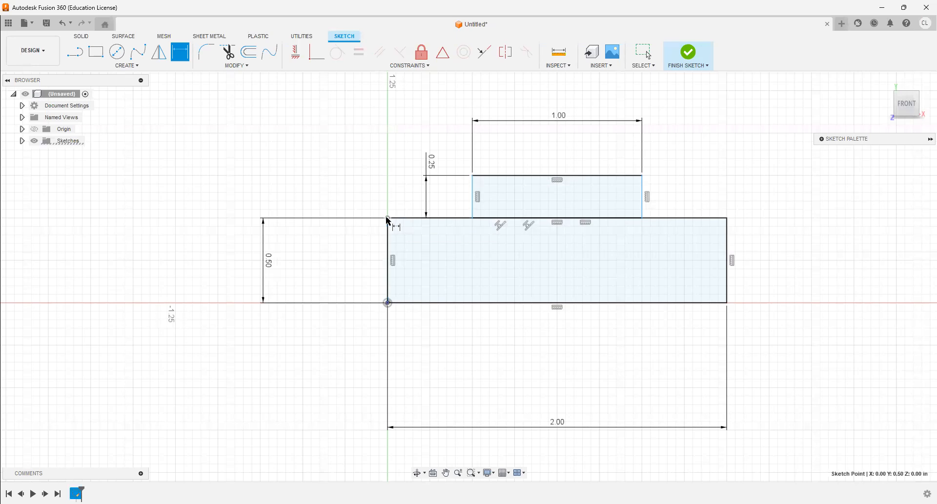
click(471, 174)
click(423, 119)
text(.5)
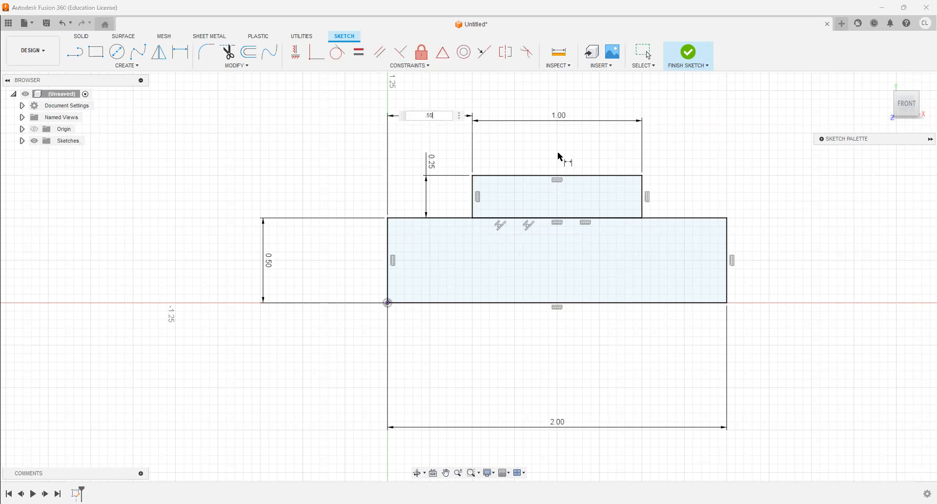
key(Return)
click(690, 57)
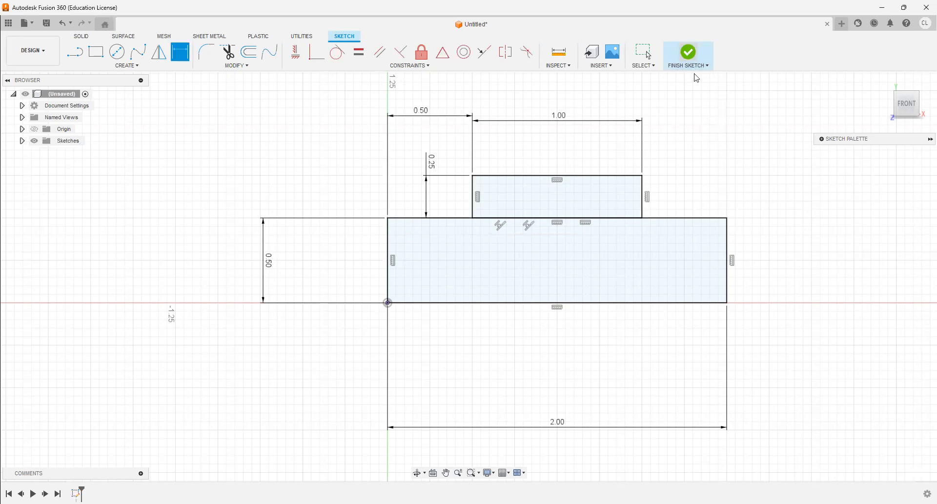
- Extrude only the large lower rectangle by -1.25 in as a new body
scroll(686, 249, down, 3)
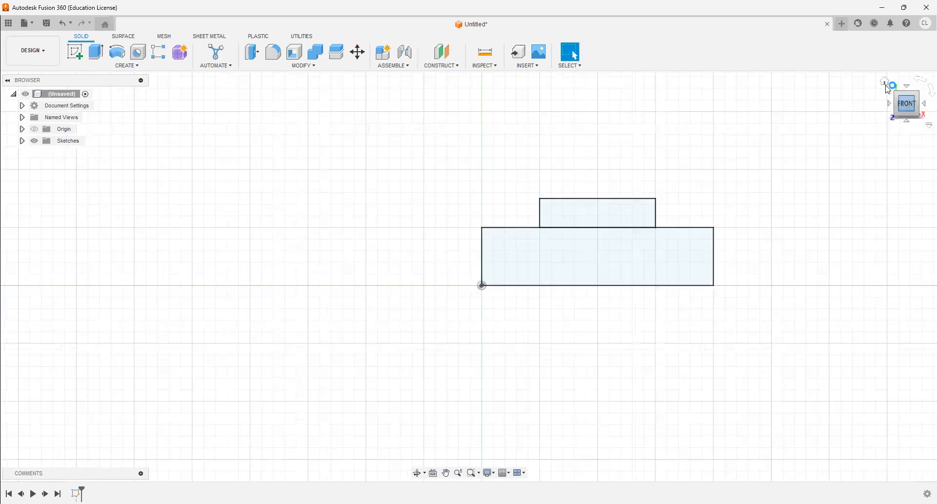
click(885, 82)
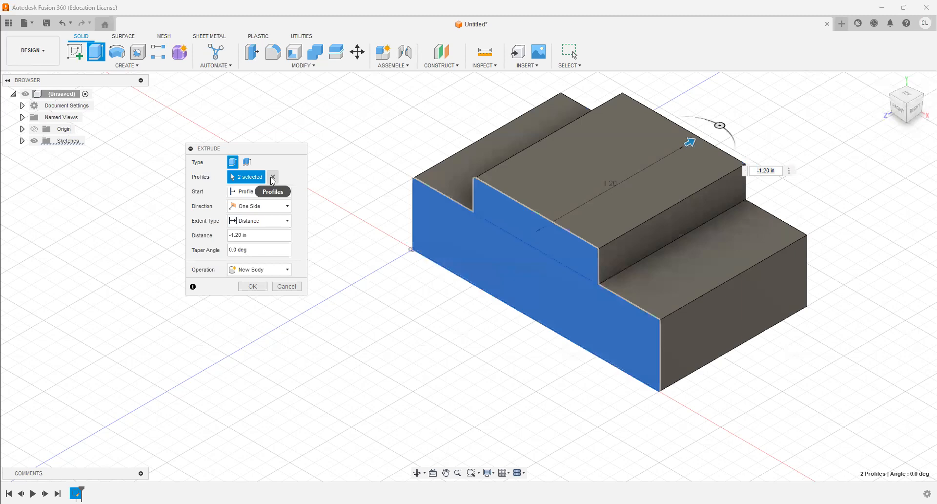
click(272, 177)
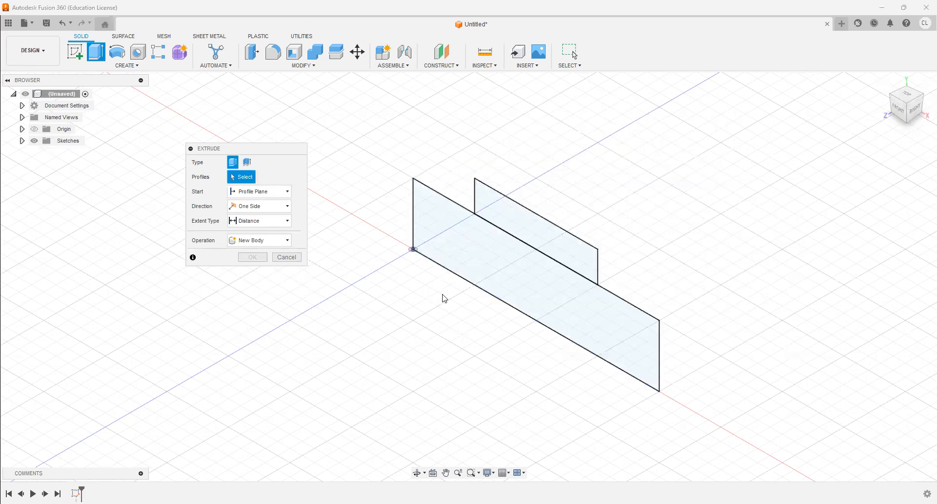
click(503, 276)
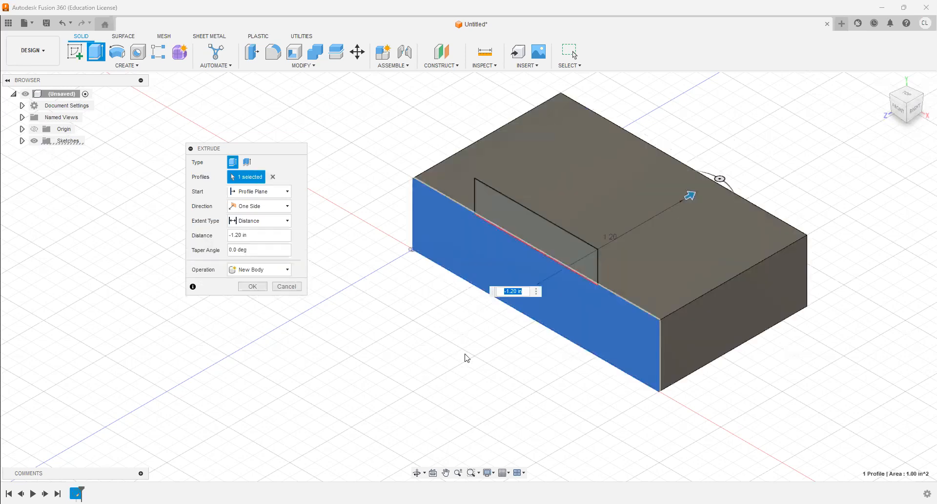
text(-)
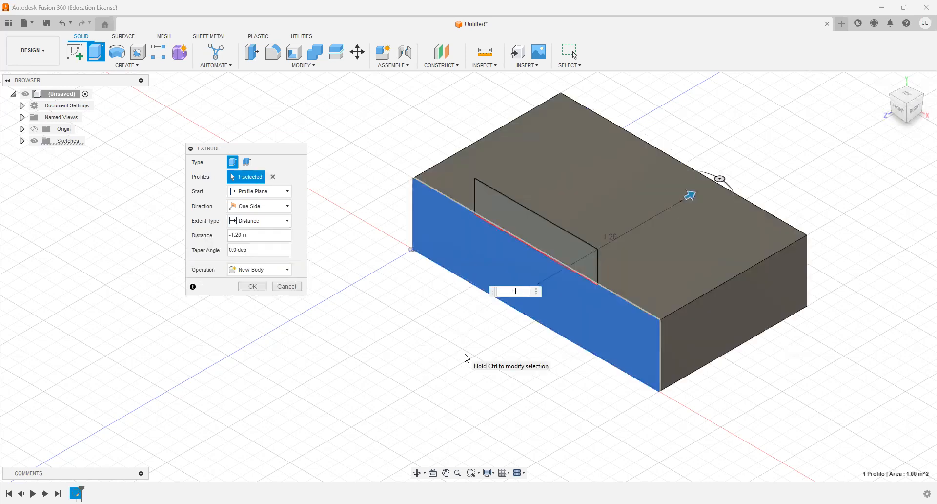
text(1.25)
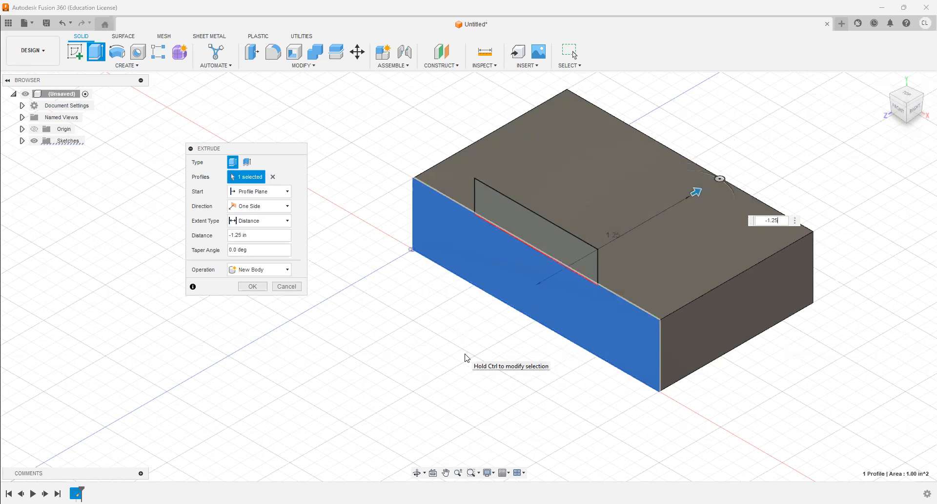
key(Return)
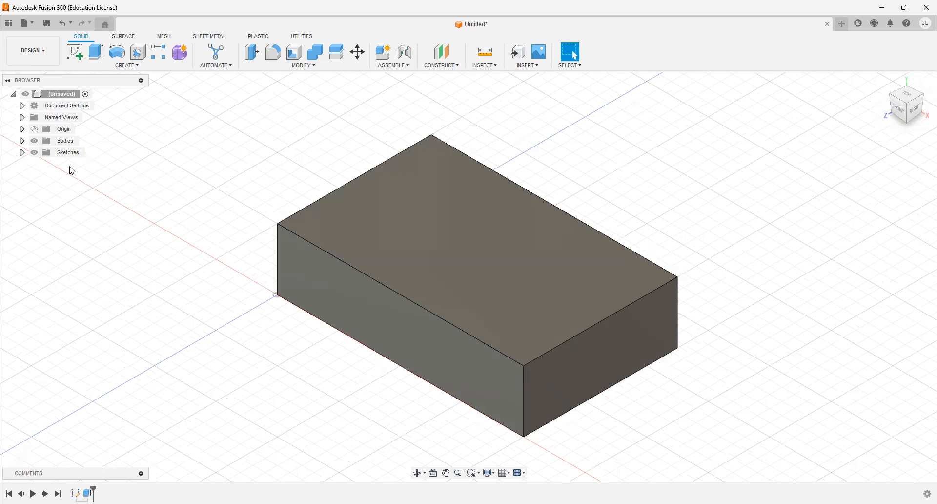
- Make Sketch1 visible again so its small upper profile can be selected
click(22, 153)
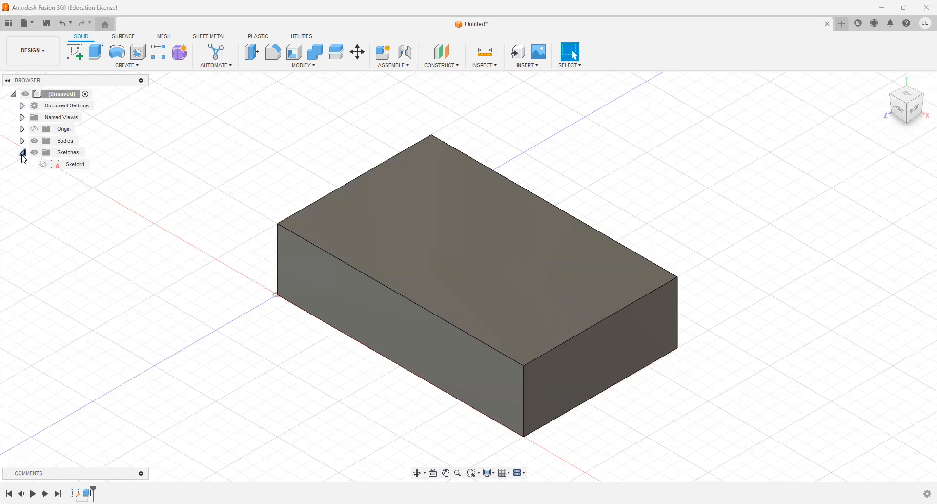
click(45, 166)
click(151, 324)
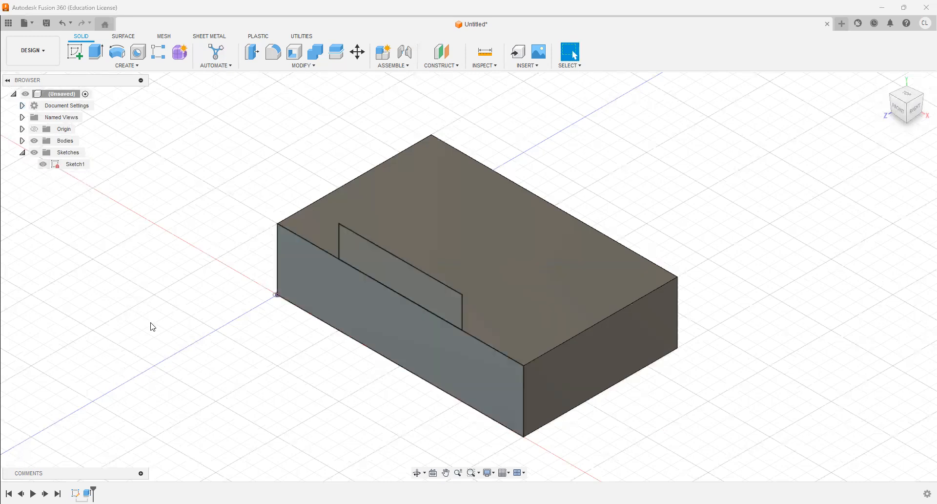
- Extrude the small upper rectangle by -0.75 in and hide Sketch1
click(98, 57)
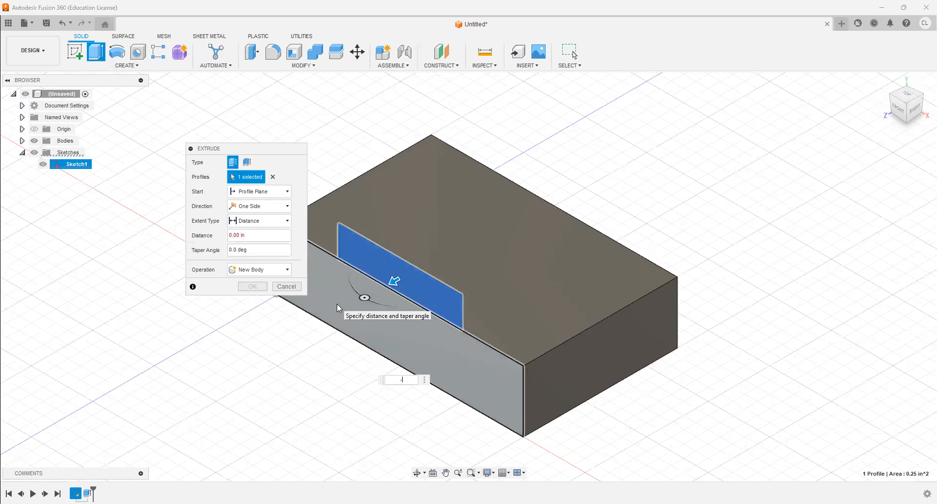
text(-.75)
key(Return)
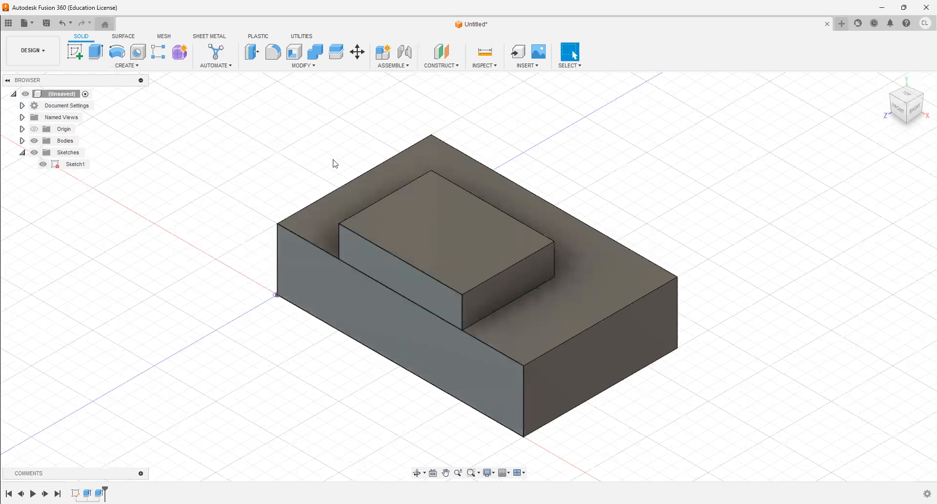
click(43, 167)
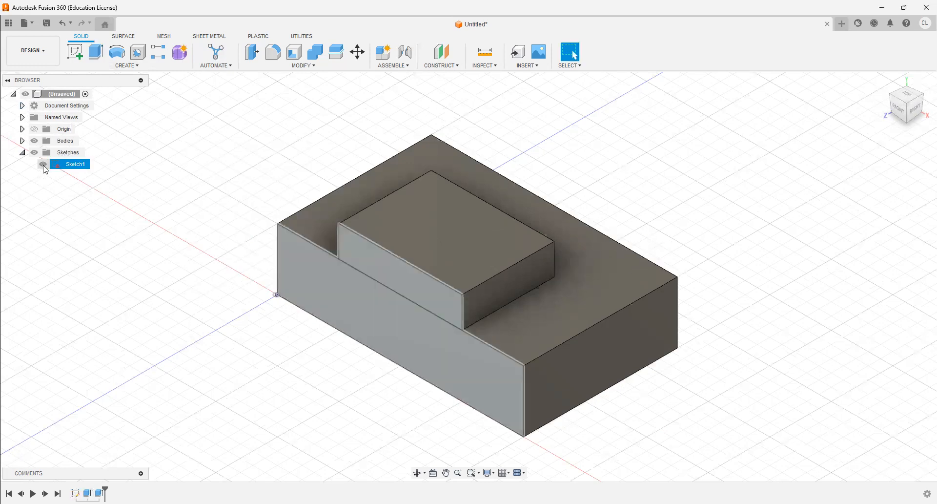
- Examine the finished stepped block from above, below and behind, and return to the home isometric view
click(38, 228)
click(21, 152)
scroll(467, 225, down, 1)
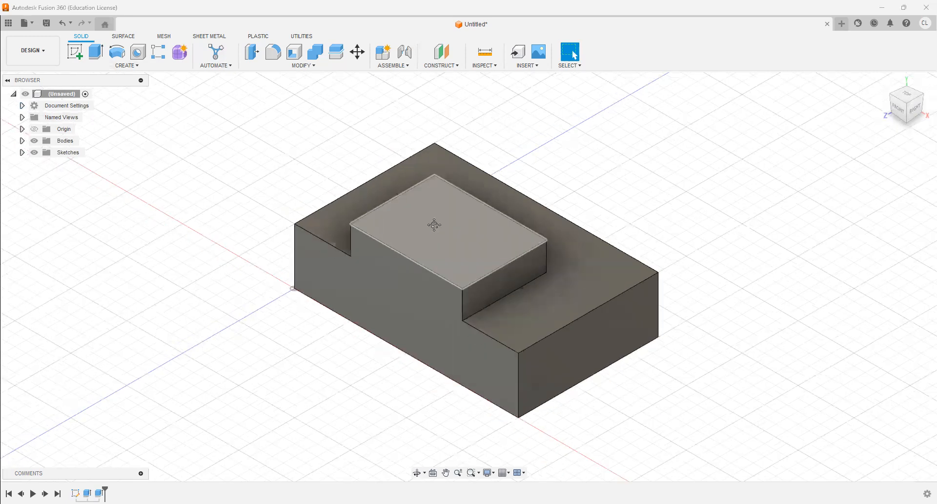
scroll(473, 195, down, 1)
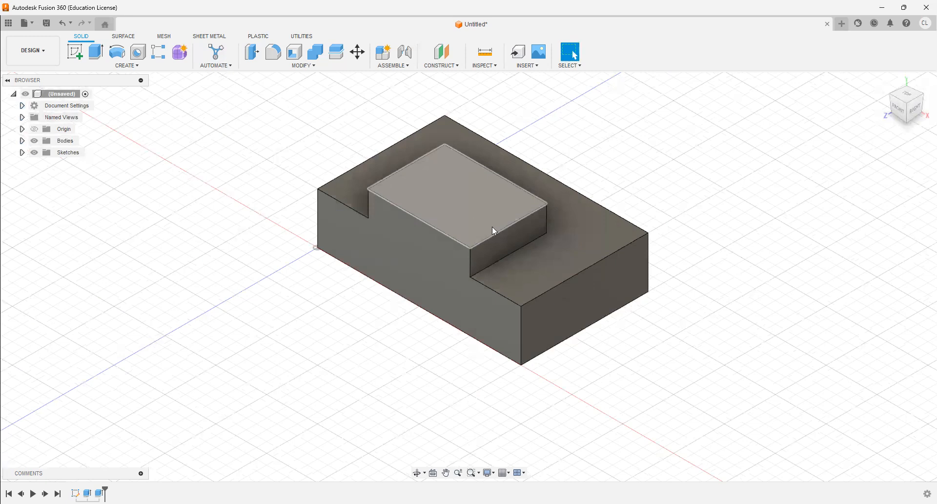
middle_drag(746, 200, 749, 237)
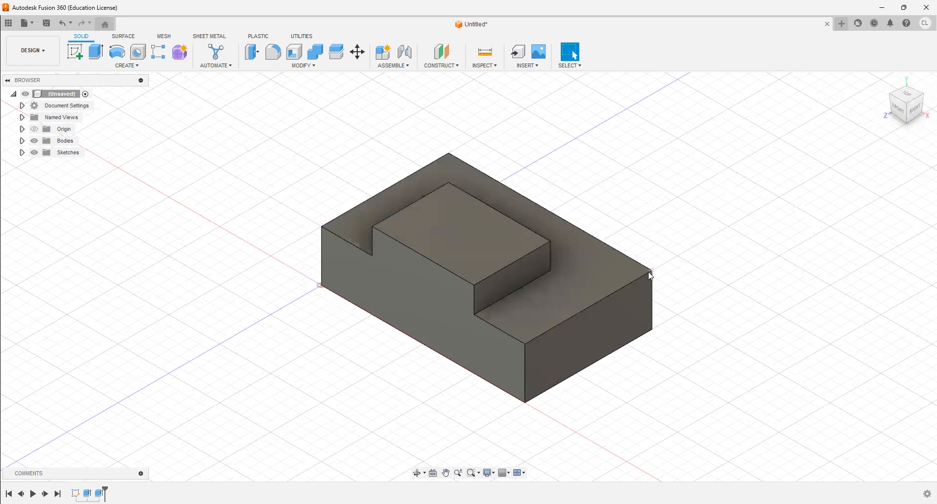
scroll(535, 285, down, 2)
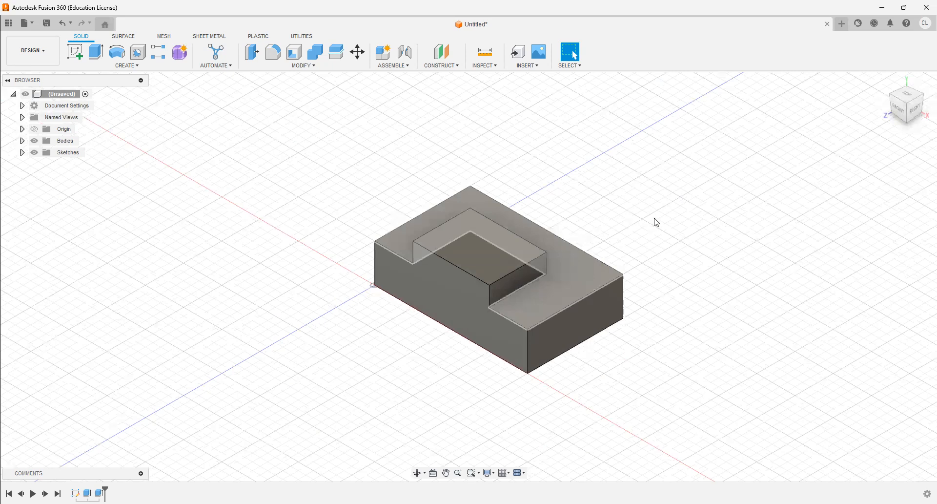
scroll(654, 221, up, 2)
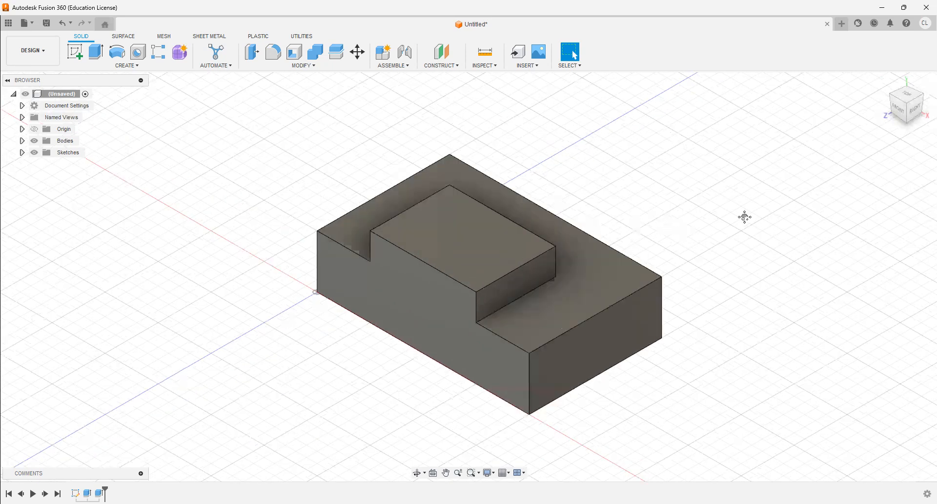
middle_drag(514, 245, 560, 253)
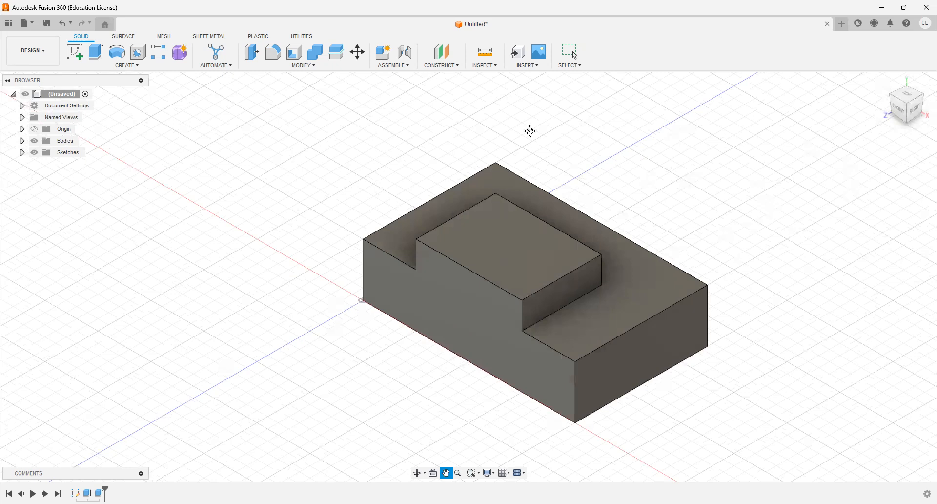
middle_drag(705, 235, 672, 193)
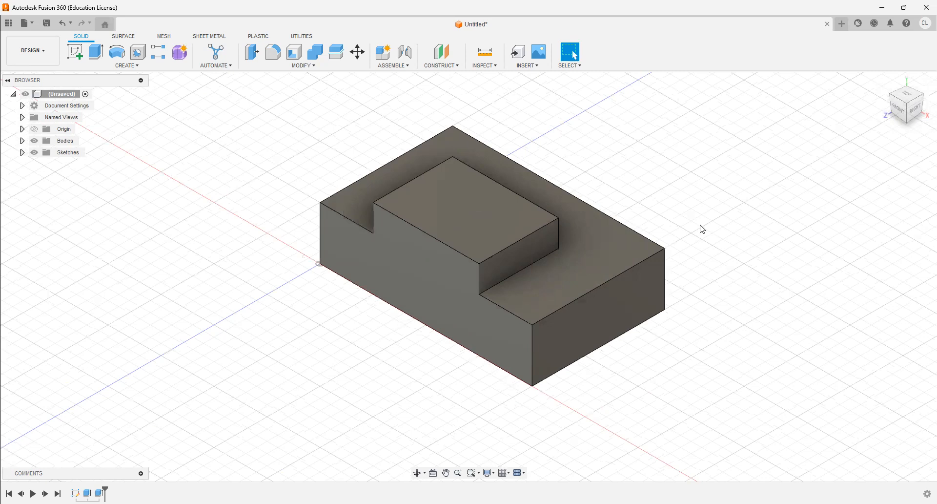
shift+middle_drag(700, 225, 557, 273)
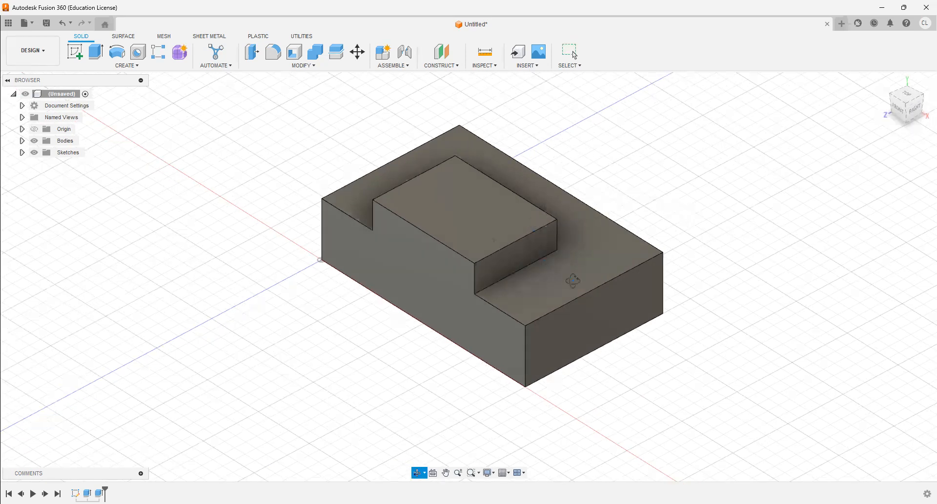
shift+middle_drag(702, 188, 515, 183)
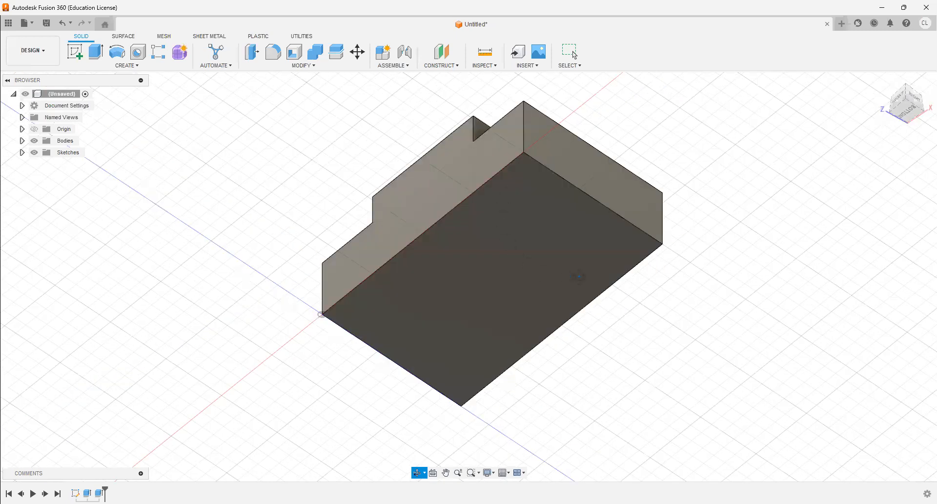
click(912, 104)
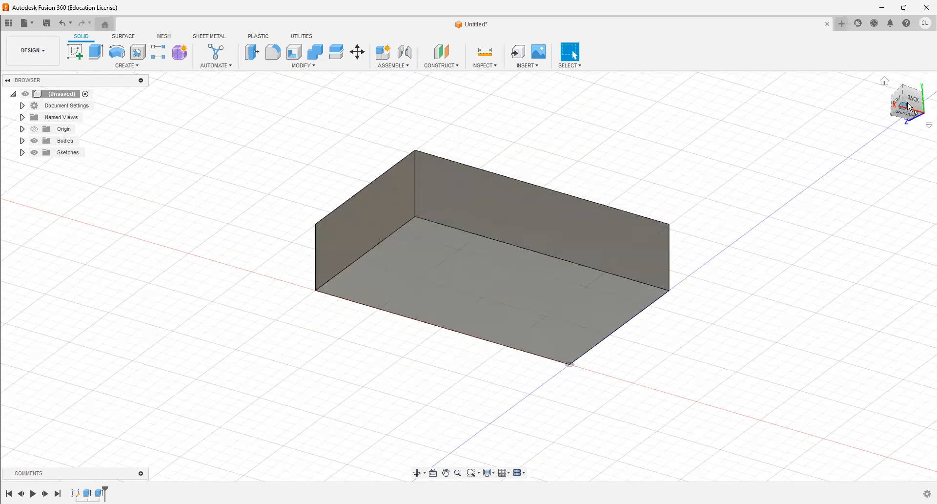
drag(903, 106, 690, 264)
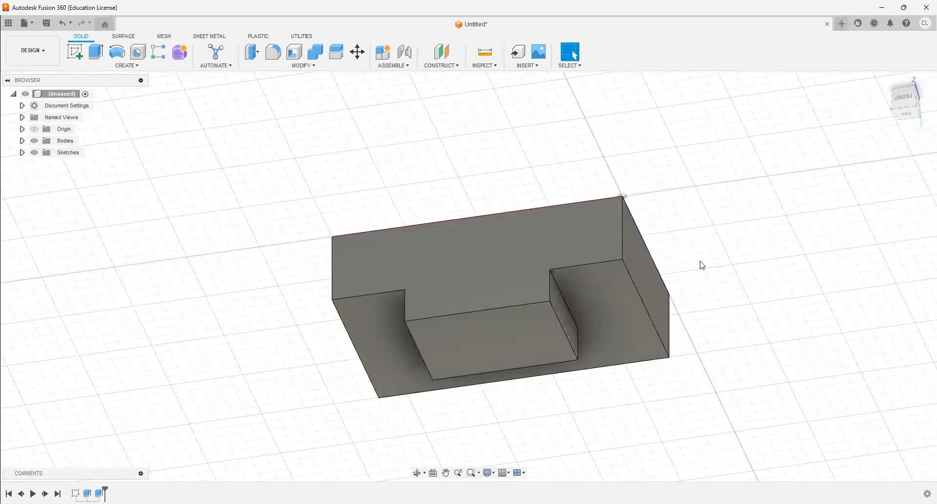
mouse_move(701, 262)
shift+middle_down()
mouse_move(701, 243)
mouse_move(639, 231)
mouse_move(706, 286)
mouse_move(720, 159)
mouse_move(584, 148)
mouse_move(518, 252)
mouse_move(662, 224)
mouse_move(536, 126)
mouse_move(546, 294)
mouse_move(653, 213)
mouse_move(663, 174)
mouse_move(492, 151)
mouse_move(404, 293)
mouse_move(640, 254)
mouse_move(708, 257)
shift+middle_up()
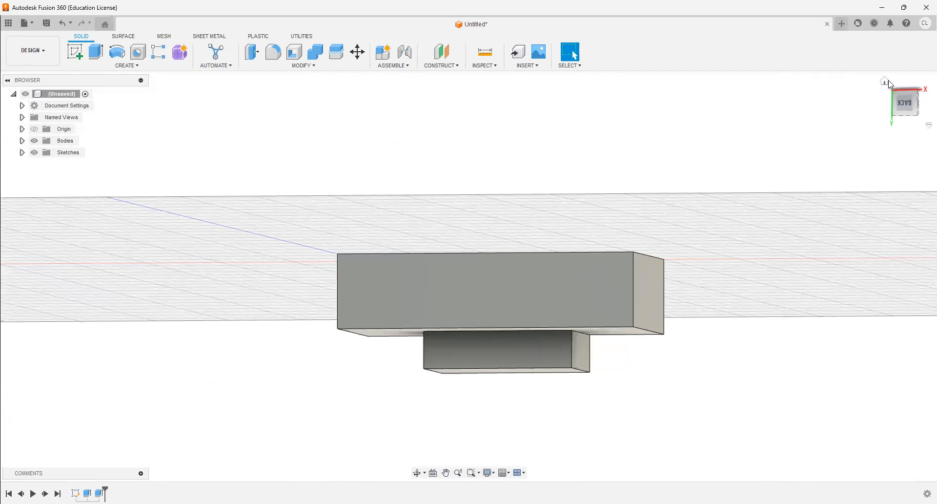
click(885, 81)
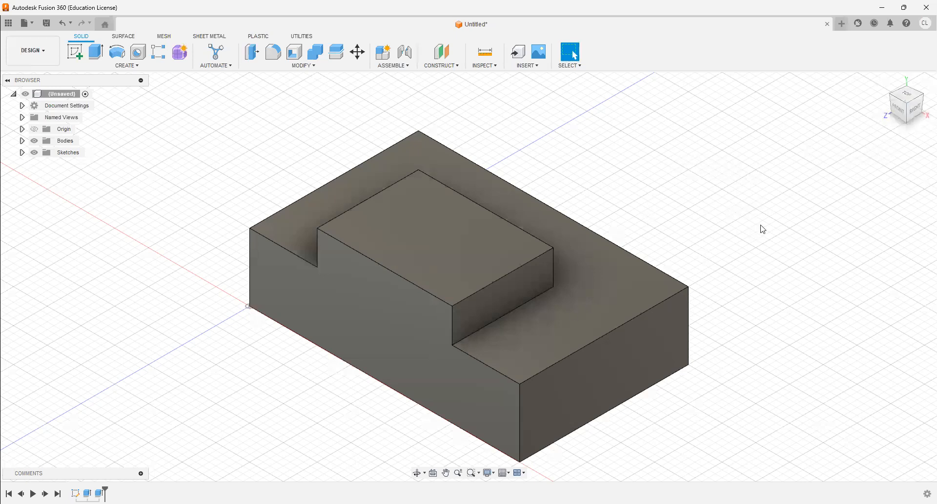
- Save the design as "Isometric 2" in the IED 6 > Drawing Figures folder
click(47, 26)
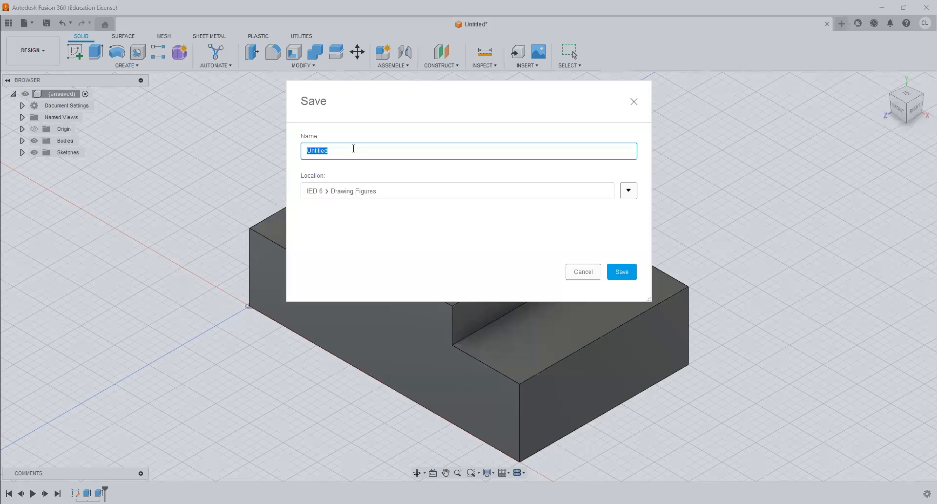
text(Isomteric 2)
click(326, 151)
key(BackSpace)
key(BackSpace)
text(et)
key(BackSpace)
key(BackSpace)
text(et)
click(619, 273)
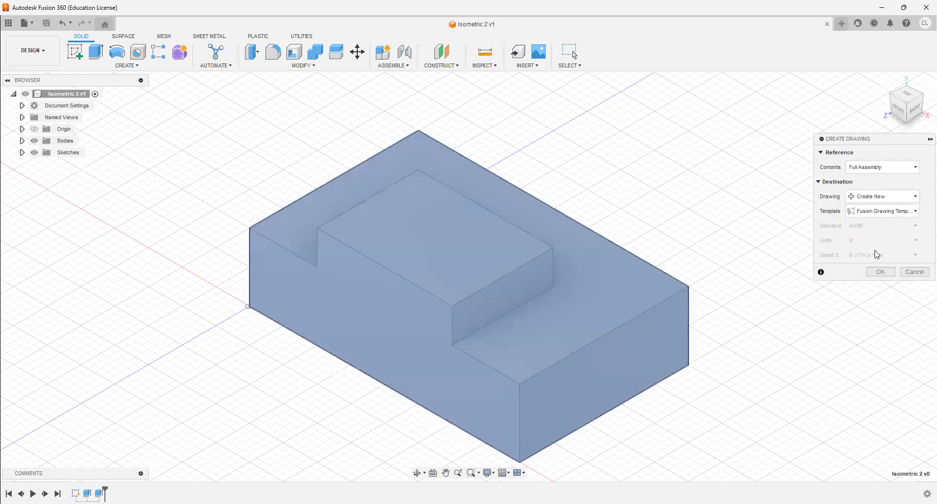
- Create a new full-assembly drawing from the Fusion drawing template and place a front view at scale 2 in the sheet's lower-left area
click(884, 274)
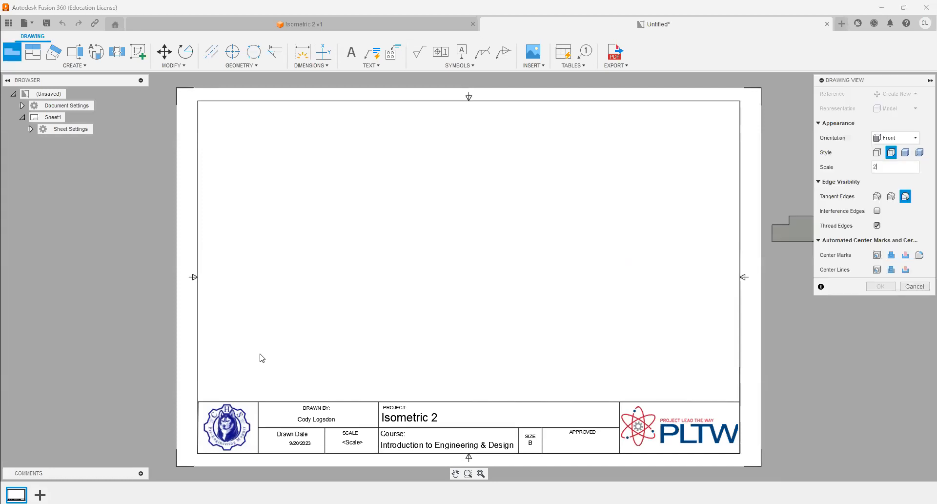
click(301, 353)
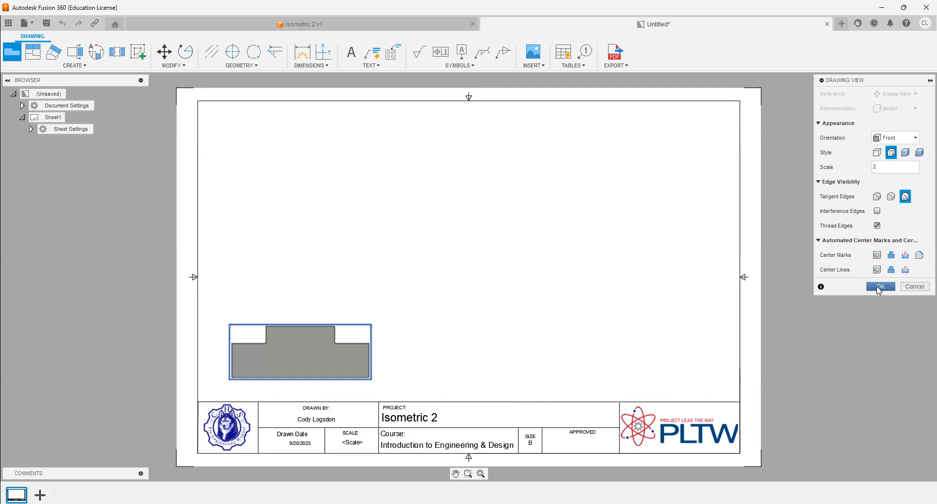
click(878, 290)
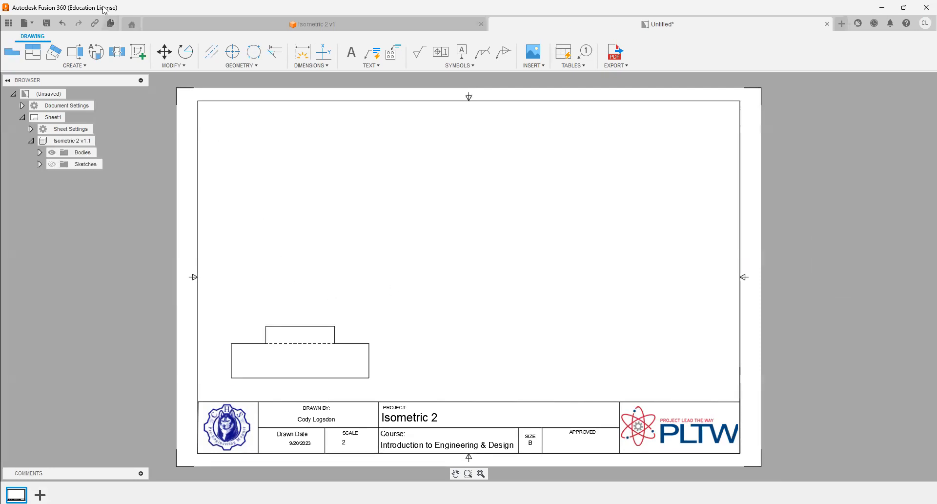
- Project top, right-side and isometric views from the front view, and set the isometric view to a shaded style
click(40, 57)
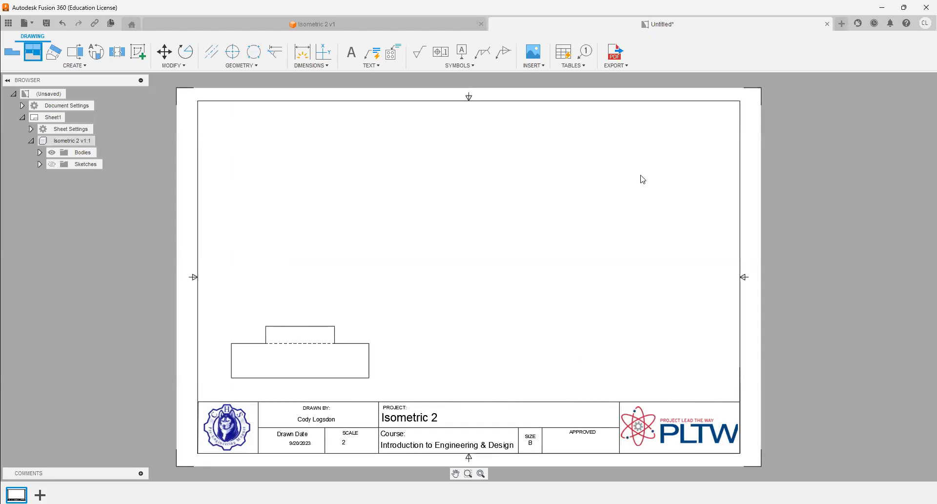
key(Return)
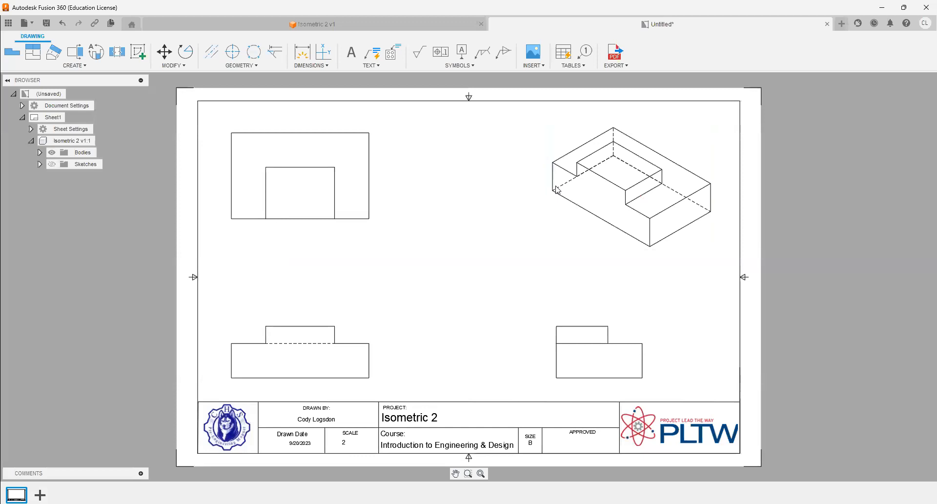
double_click(567, 206)
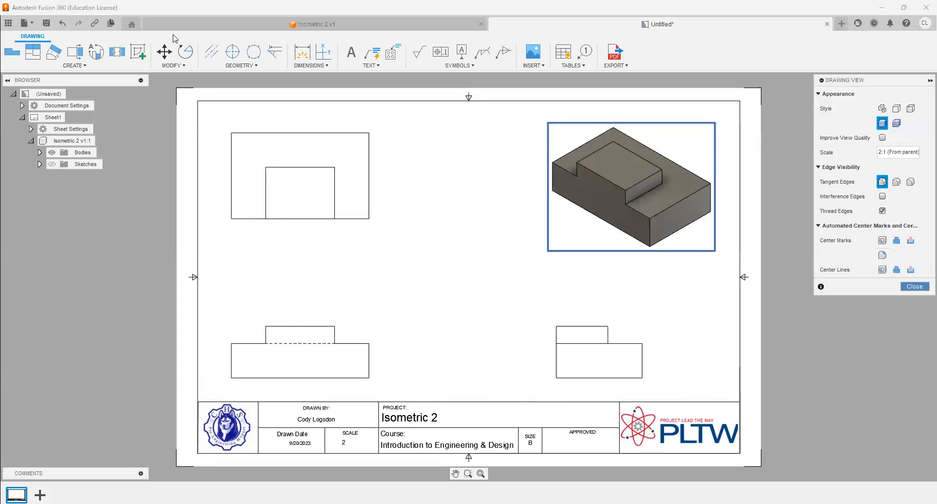
- Dimension the front view's overall width, upper step width, left offset and both heights, plus the top view's overall depth
click(310, 62)
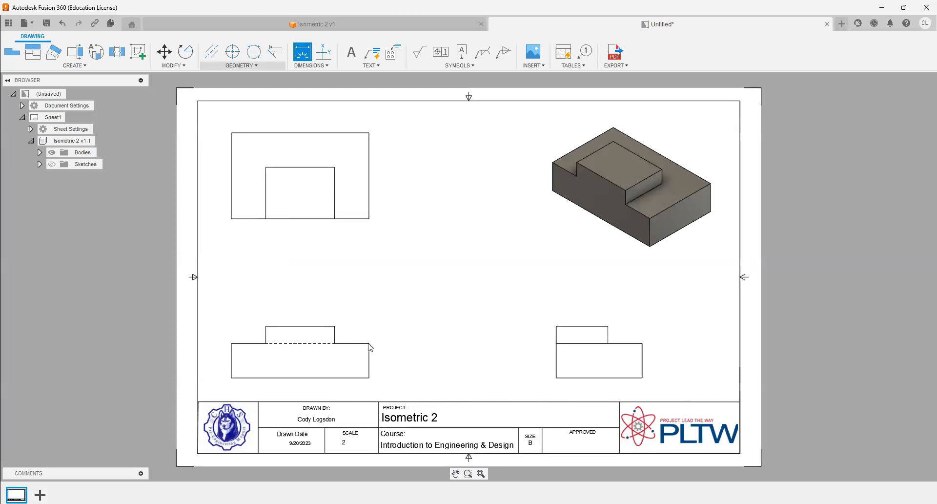
click(360, 280)
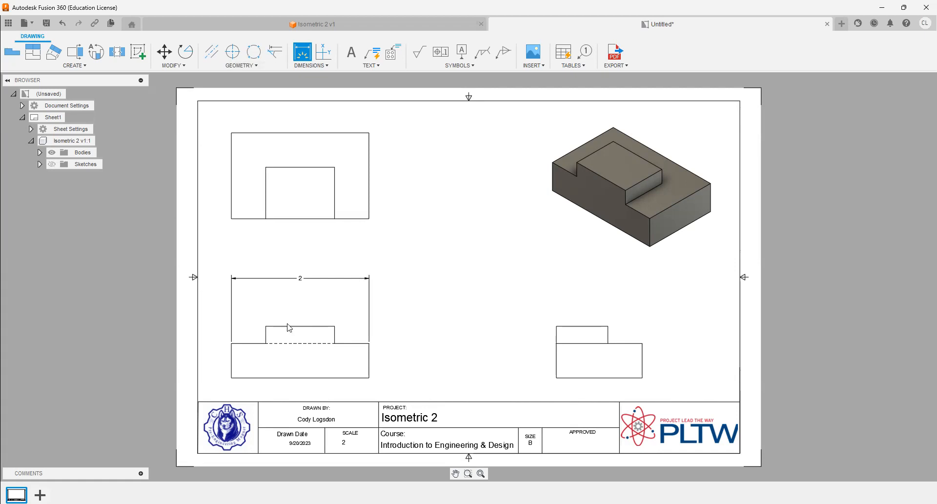
click(283, 308)
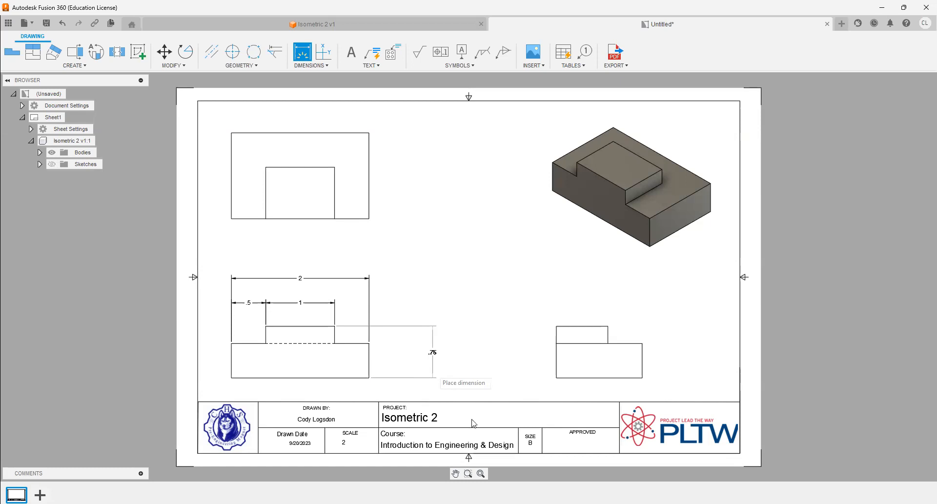
click(369, 188)
click(424, 188)
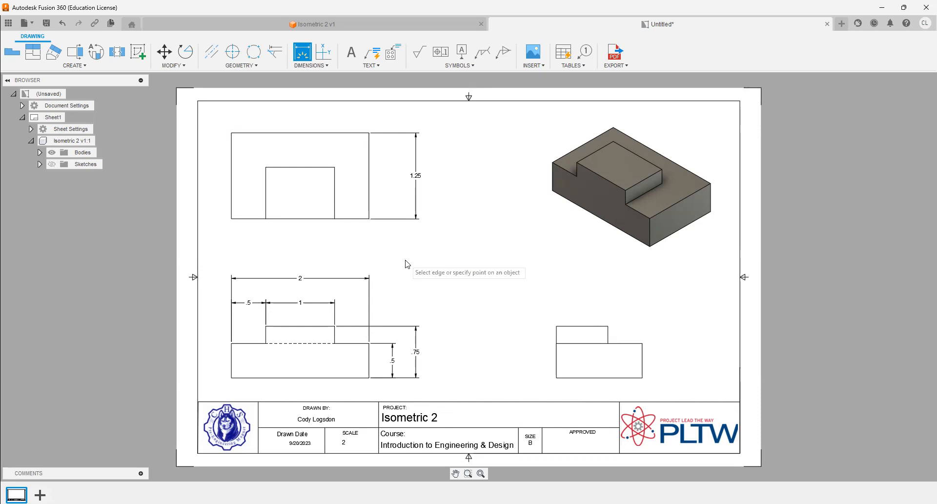
- Dimension the upper step's depth above the right-side view
click(586, 329)
click(579, 323)
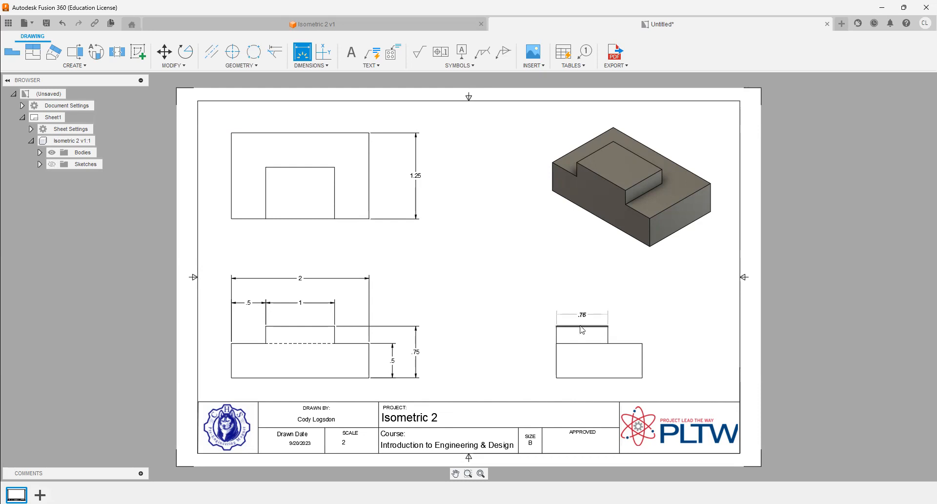
click(581, 300)
key(Escape)
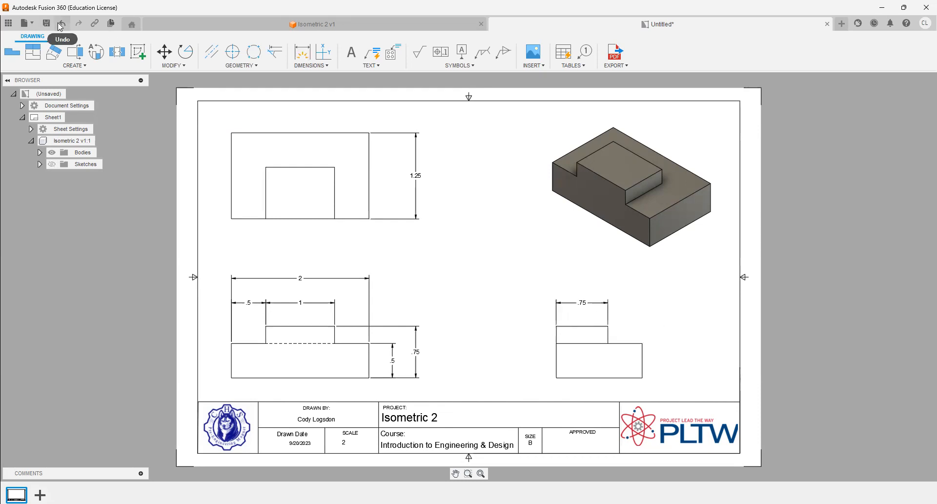
- Save the drawing as "Isometric 2" in the IED 6 > Drawing Figures folder
click(52, 24)
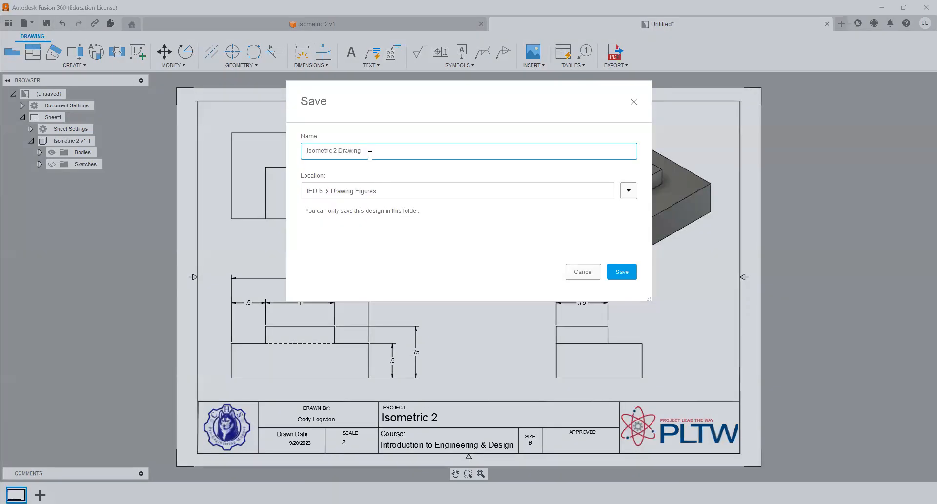
double_click(370, 155)
key(BackSpace)
click(628, 276)
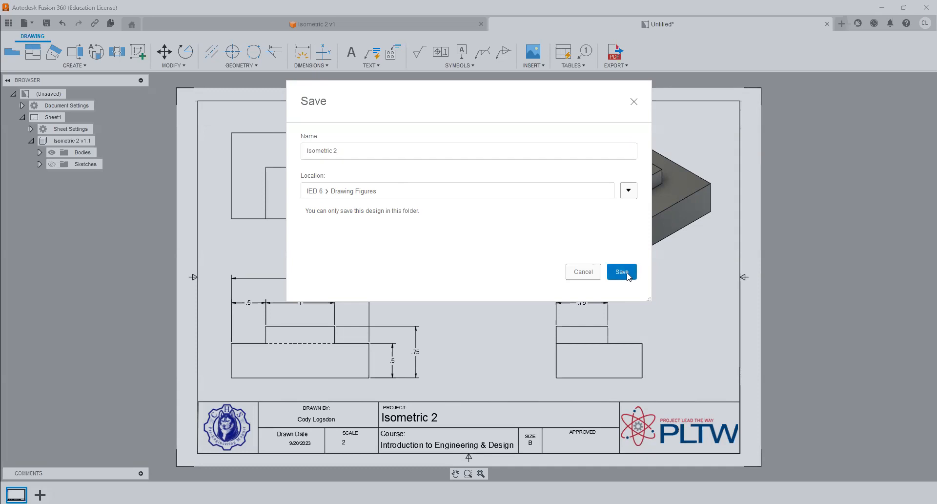